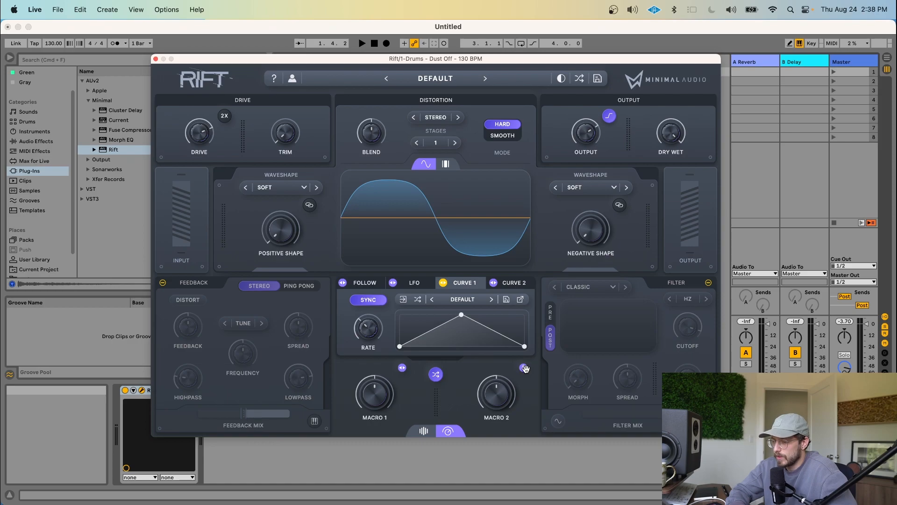
- Review the Follow, LFO and Curve 1 modulator settings and bring up the options for the Macro 2 knob
{"action": "left_click", "coordinate": [410, 281]}
{"action": "left_click", "coordinate": [365, 282]}
{"action": "left_click", "coordinate": [416, 284]}
{"action": "left_click", "coordinate": [463, 282]}
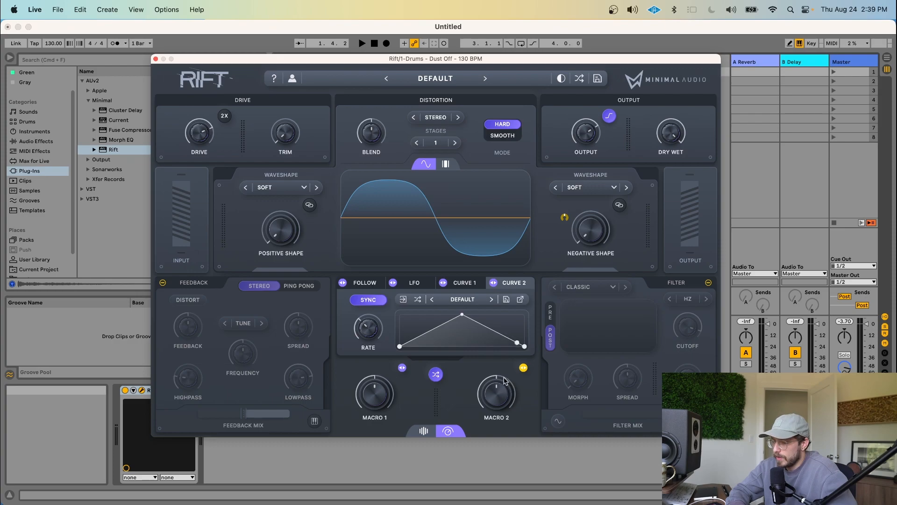
{"action": "right_click", "coordinate": [499, 395]}
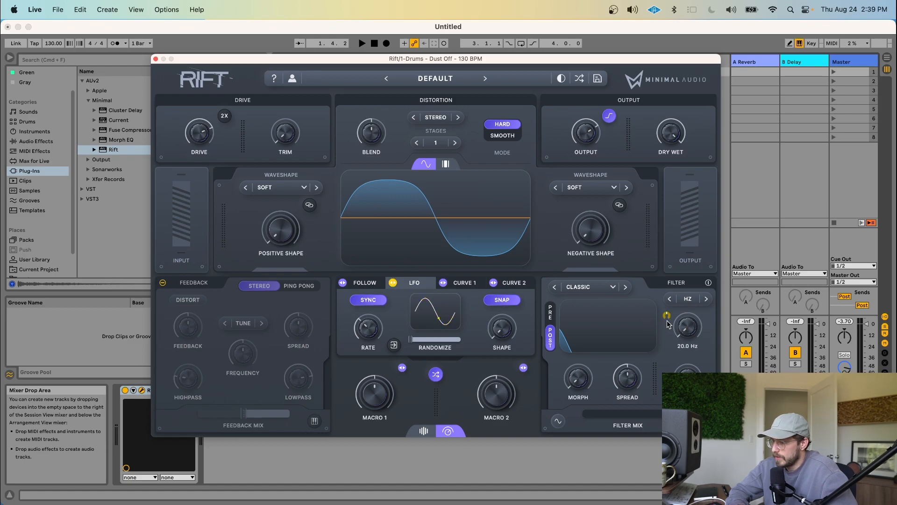
- Set the LFO's modulation of the filter Cutoff to its full amount and raise Curve 1's modulation of Positive Shape
{"action": "left_click_drag", "start_coordinate": [667, 297], "coordinate": [667, 267]}
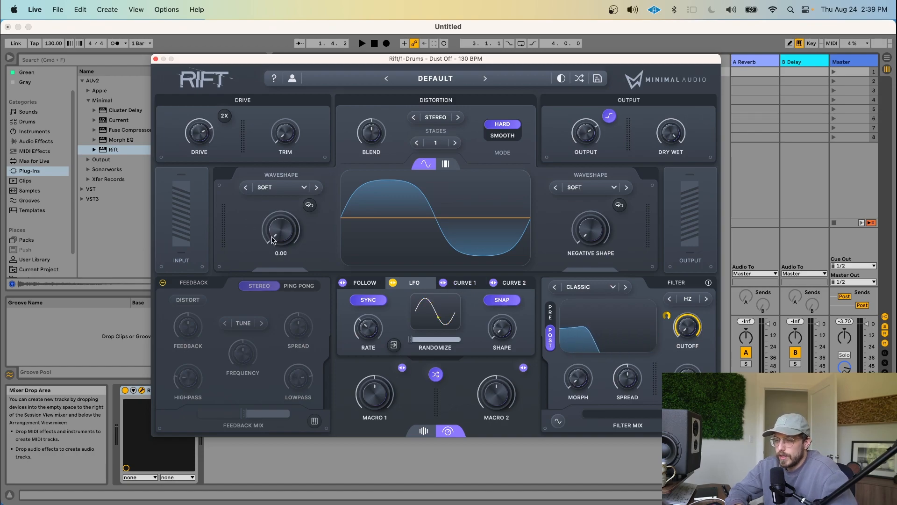
{"action": "left_click", "coordinate": [464, 284]}
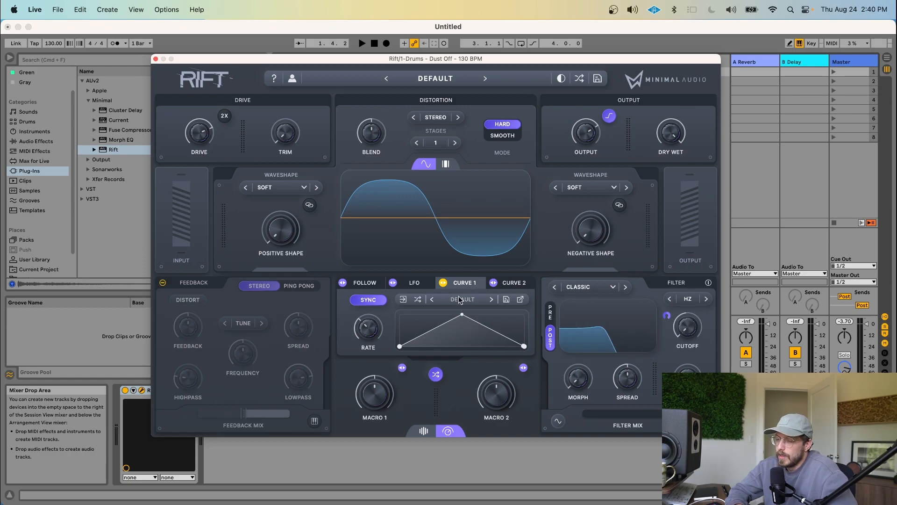
{"action": "left_click_drag", "start_coordinate": [310, 225], "coordinate": [249, 172]}
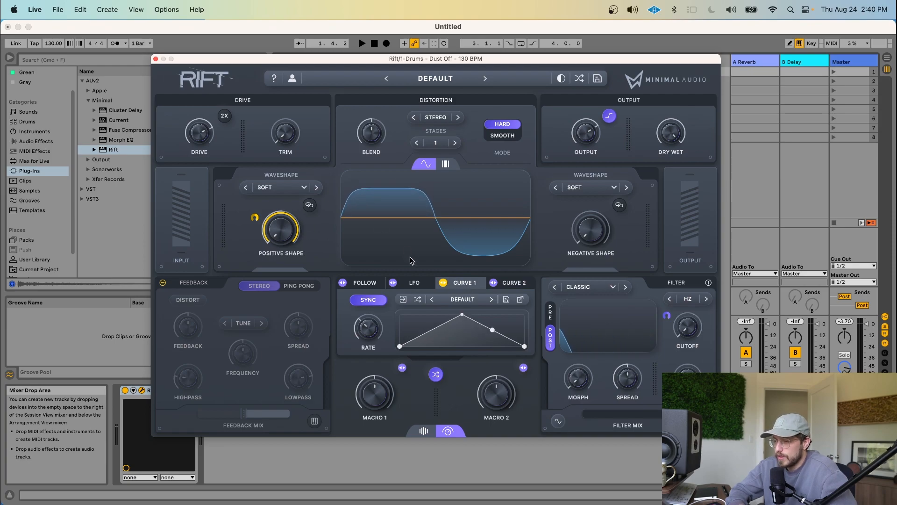
- Assign Curve 1 as a modulator to Dry Wet, Macro 1 and Trim, and raise its modulation amount on Trim
{"action": "left_click", "coordinate": [413, 282]}
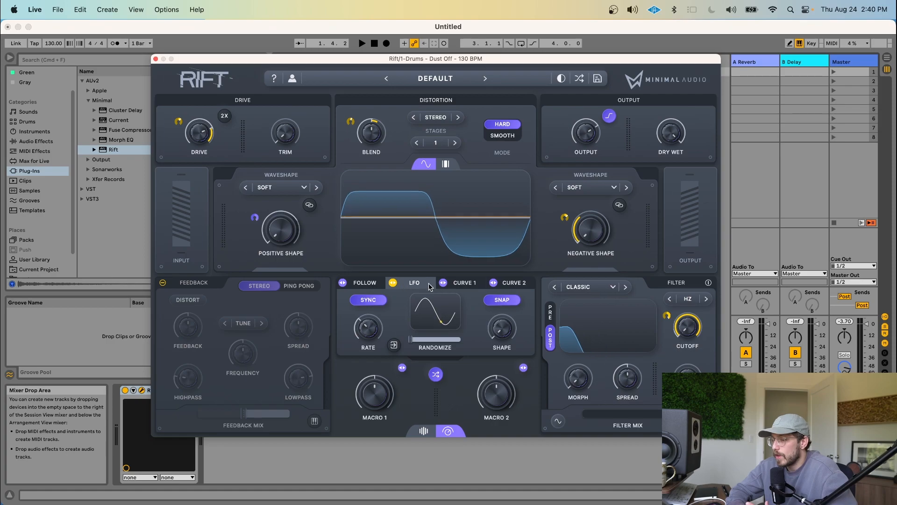
{"action": "left_click_drag", "start_coordinate": [443, 283], "coordinate": [647, 187]}
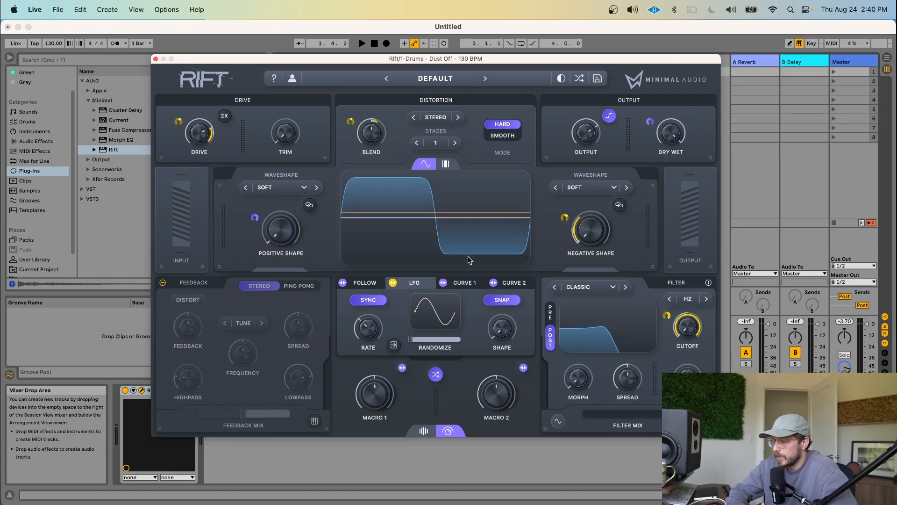
{"action": "left_click_drag", "start_coordinate": [444, 283], "coordinate": [373, 399]}
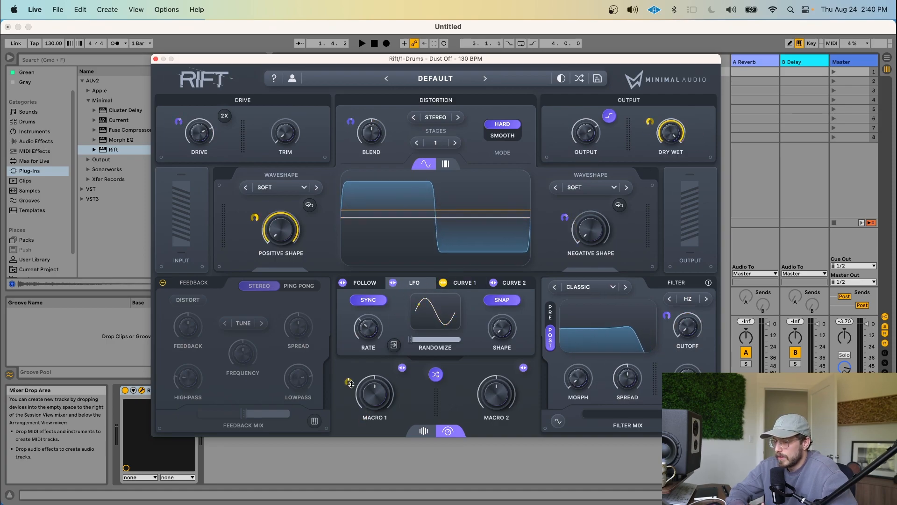
{"action": "left_click_drag", "start_coordinate": [443, 283], "coordinate": [284, 134]}
{"action": "left_click_drag", "start_coordinate": [264, 122], "coordinate": [265, 92]}
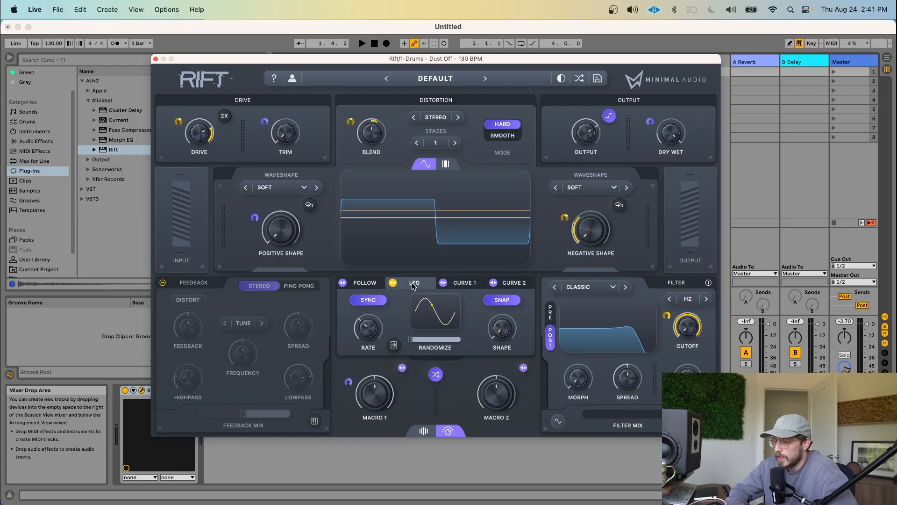
- Reshape Curve 1 with a later peak and bent segments, and adjust the Positive Shape knob
{"action": "left_click", "coordinate": [461, 282]}
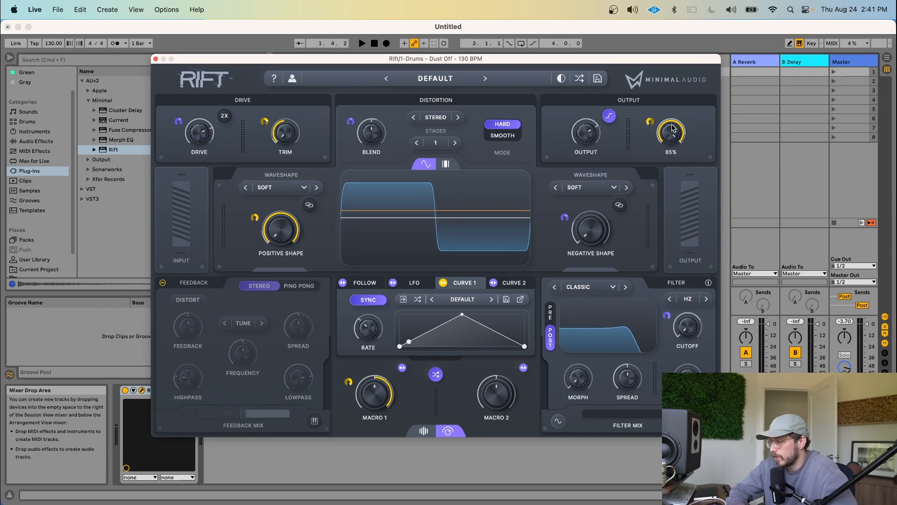
{"action": "left_click_drag", "start_coordinate": [438, 324], "coordinate": [480, 353]}
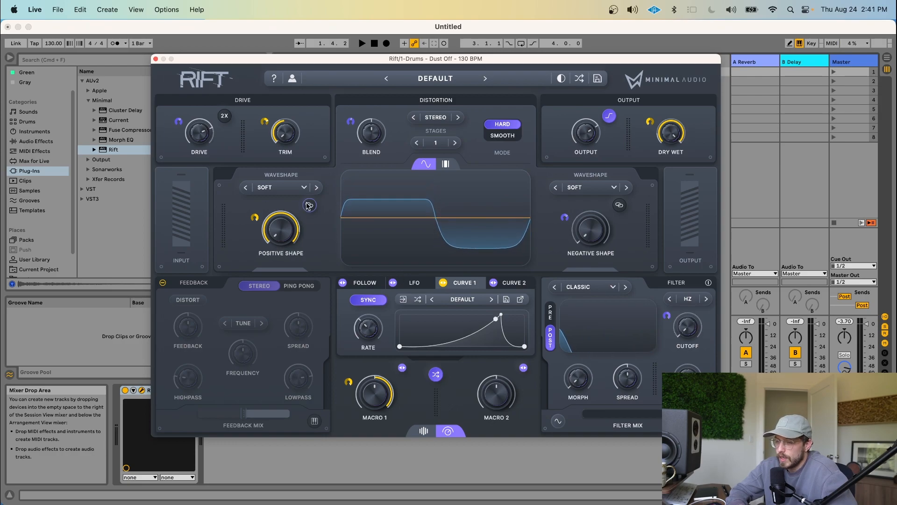
{"action": "left_click_drag", "start_coordinate": [282, 229], "coordinate": [280, 229]}
{"action": "mouse_move", "coordinate": [255, 215]}
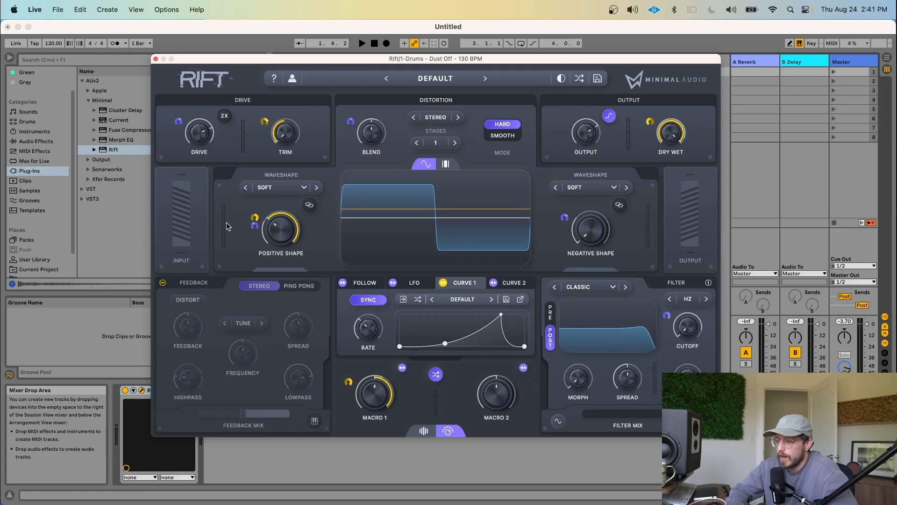
- Compare the LFO, Curve 1 and Curve 2 modulators against the modulation handles on Positive Shape
{"action": "left_click", "coordinate": [513, 282]}
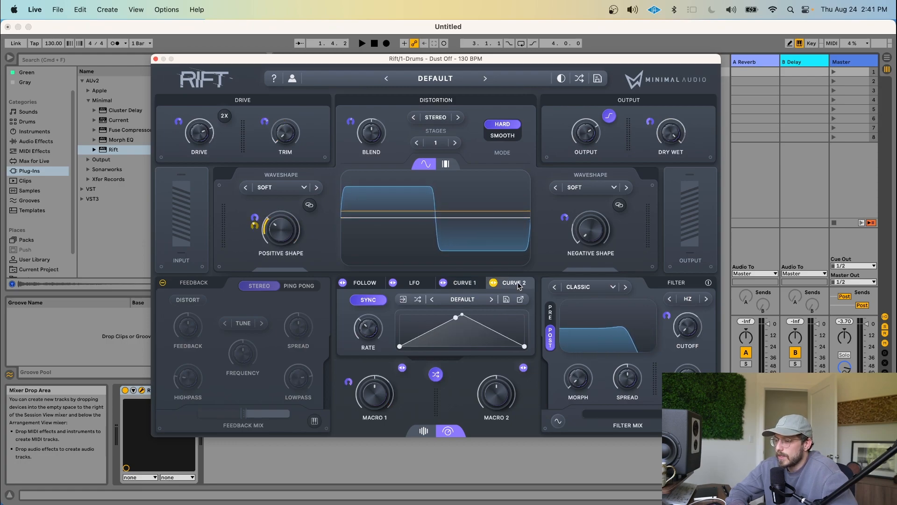
{"action": "left_click", "coordinate": [463, 282]}
{"action": "left_click", "coordinate": [413, 283]}
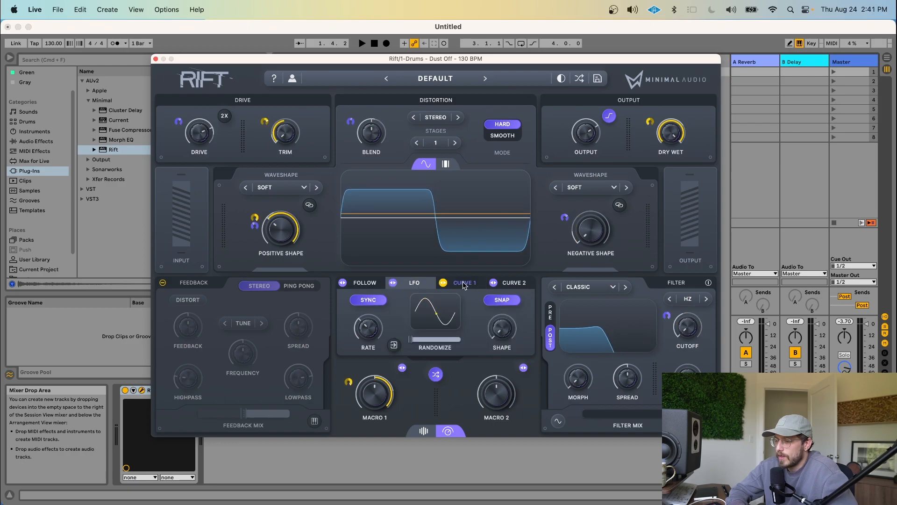
{"action": "left_click", "coordinate": [462, 281]}
{"action": "left_click", "coordinate": [431, 284]}
{"action": "left_click", "coordinate": [462, 282]}
{"action": "left_click", "coordinate": [413, 282]}
{"action": "mouse_move", "coordinate": [251, 226]}
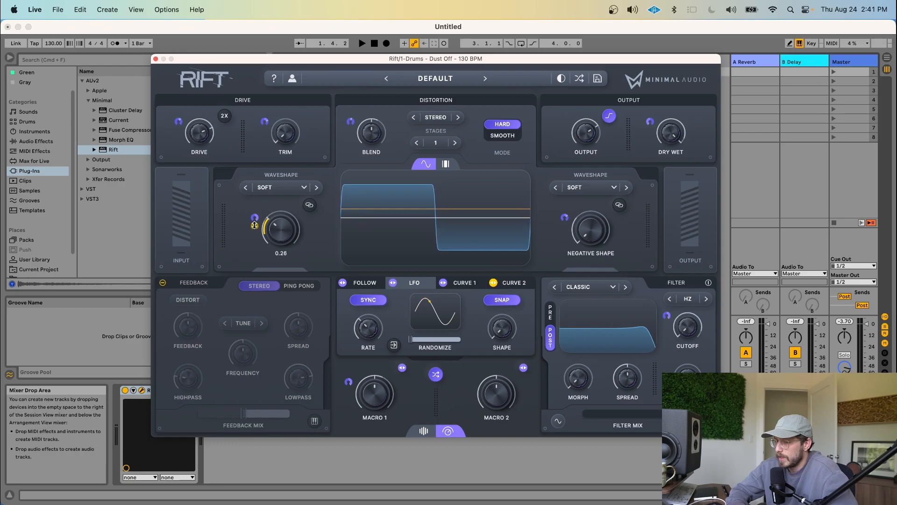
- Assign the LFO as an additional modulation source on Positive Shape
{"action": "left_click", "coordinate": [513, 283]}
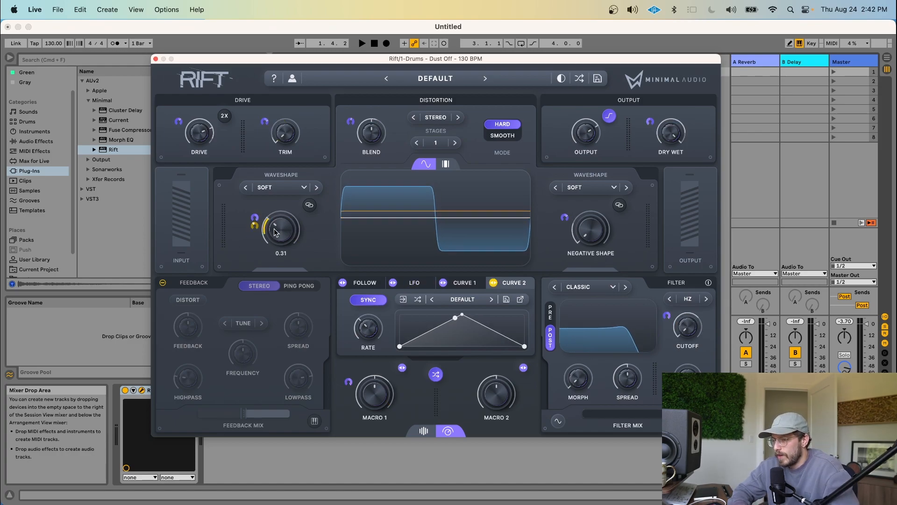
{"action": "left_click_drag", "start_coordinate": [393, 282], "coordinate": [281, 231]}
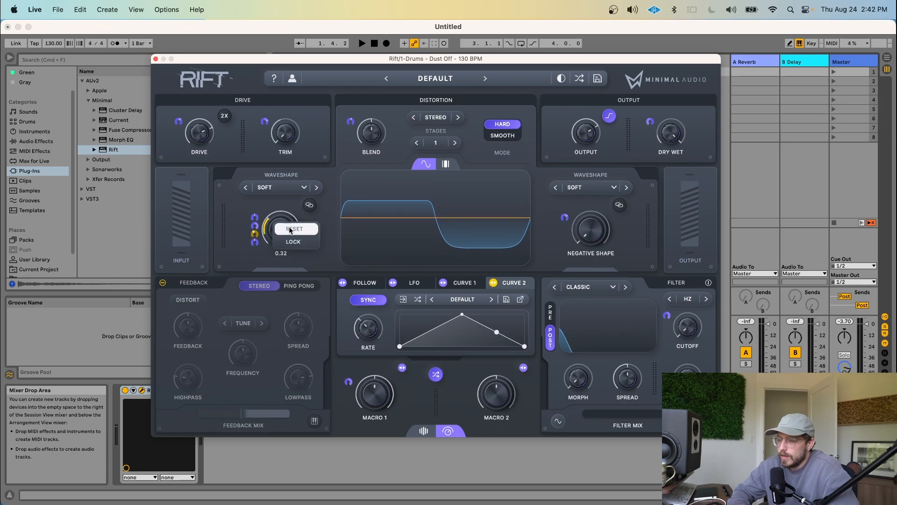
- Load the 1. DEFAULT preset from the User pack to clear the modulation assignments
{"action": "left_click", "coordinate": [423, 77]}
{"action": "left_click", "coordinate": [335, 146]}
{"action": "left_click", "coordinate": [481, 145]}
{"action": "left_click", "coordinate": [427, 78]}
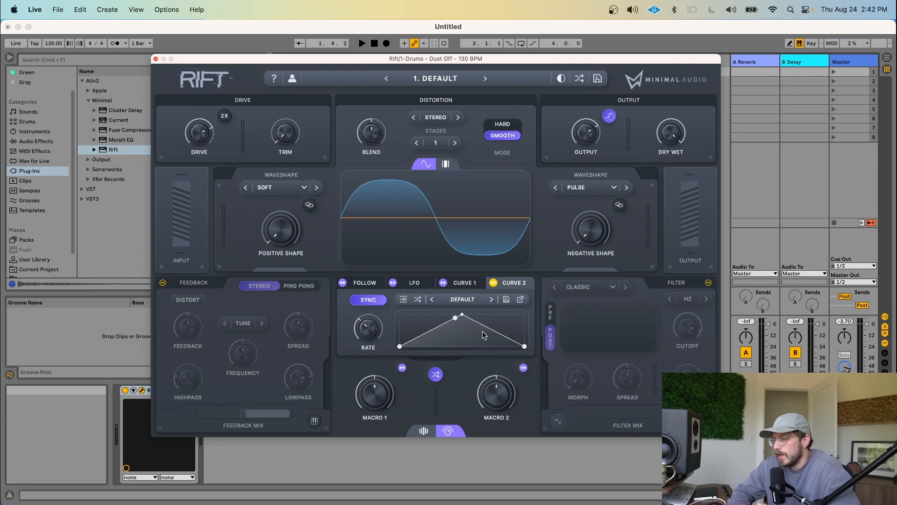
- Enable the Filter section and turn the Macro 1 knob up to its maximum
{"action": "left_click", "coordinate": [708, 283]}
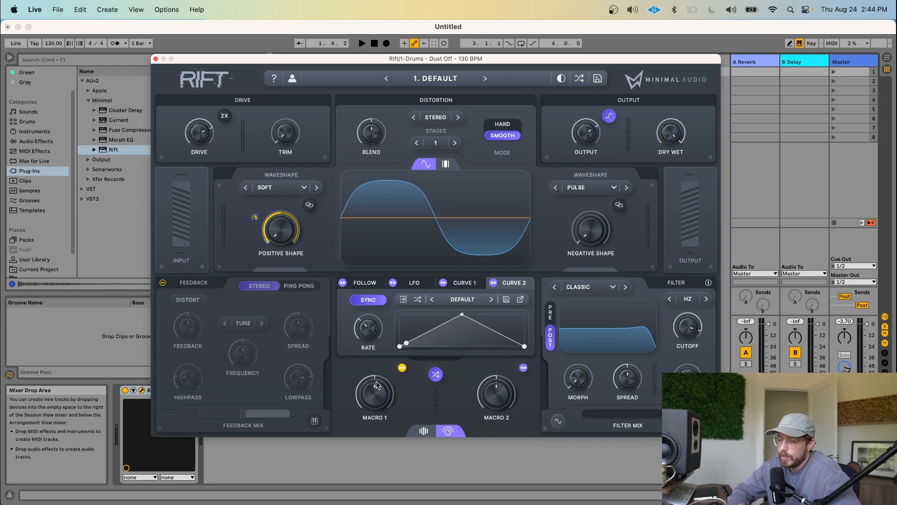
{"action": "left_click_drag", "start_coordinate": [377, 395], "coordinate": [367, 343]}
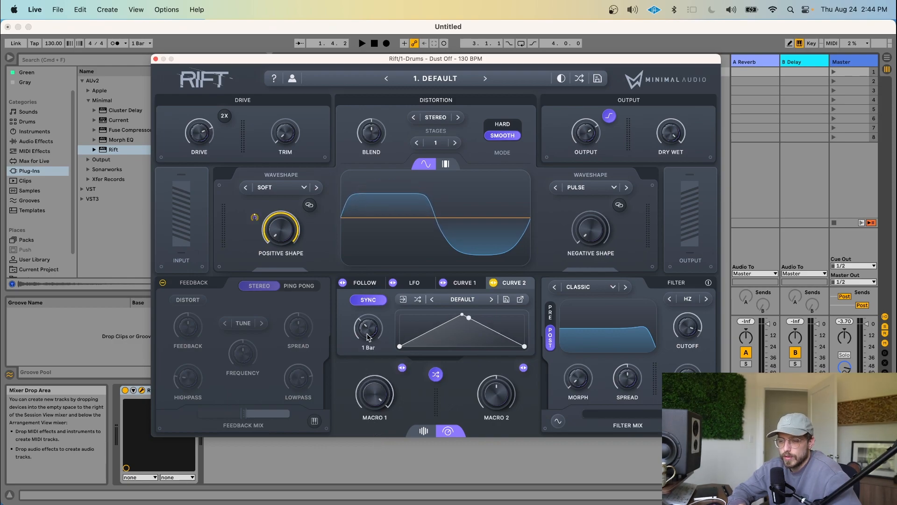
- Adjust the Positive Shape knob and its modulation amount while sweeping Macro 1 between its minimum and maximum
{"action": "left_click_drag", "start_coordinate": [279, 233], "coordinate": [262, 249]}
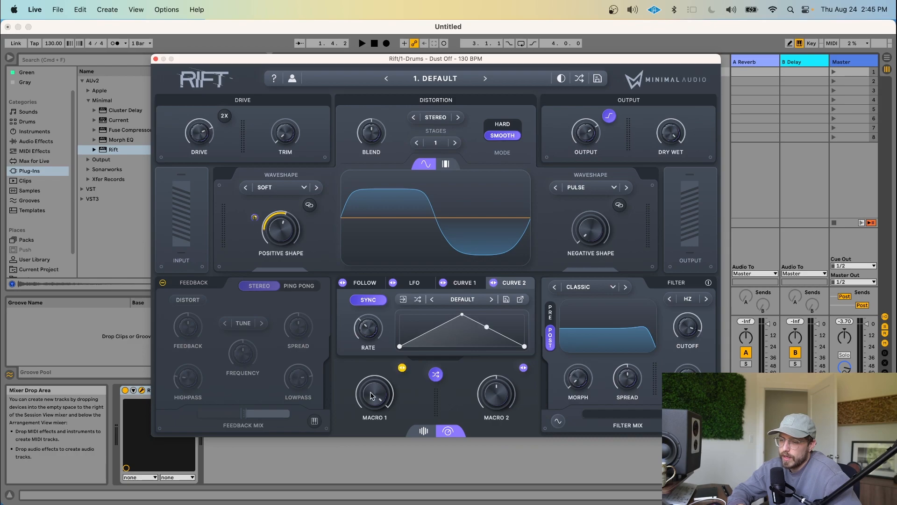
{"action": "left_click_drag", "start_coordinate": [374, 388], "coordinate": [390, 491]}
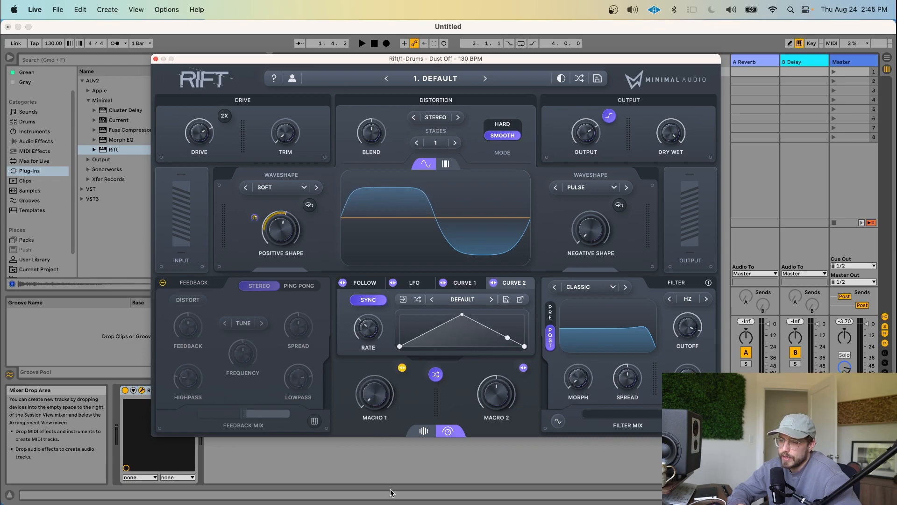
{"action": "left_click_drag", "start_coordinate": [388, 487], "coordinate": [378, 358]}
{"action": "left_click_drag", "start_coordinate": [255, 211], "coordinate": [254, 197]}
{"action": "left_click_drag", "start_coordinate": [374, 386], "coordinate": [378, 497]}
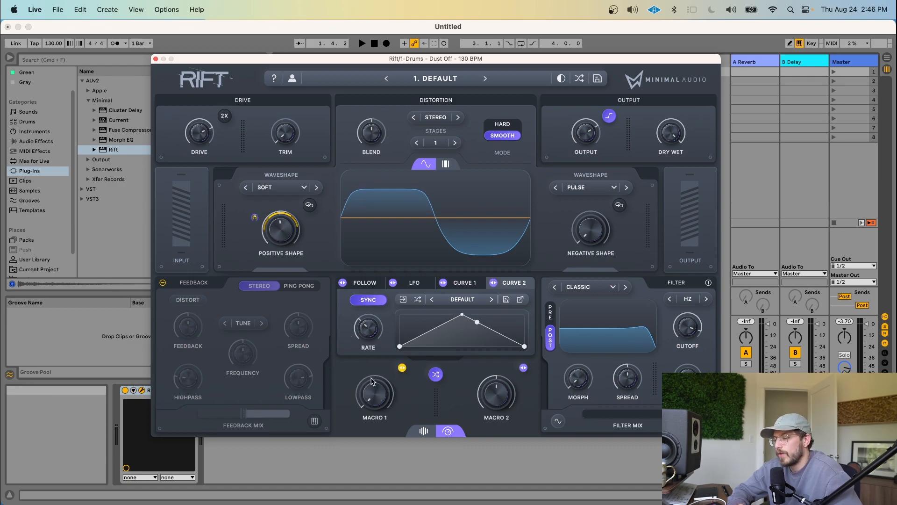
{"action": "left_click_drag", "start_coordinate": [372, 381], "coordinate": [367, 286]}
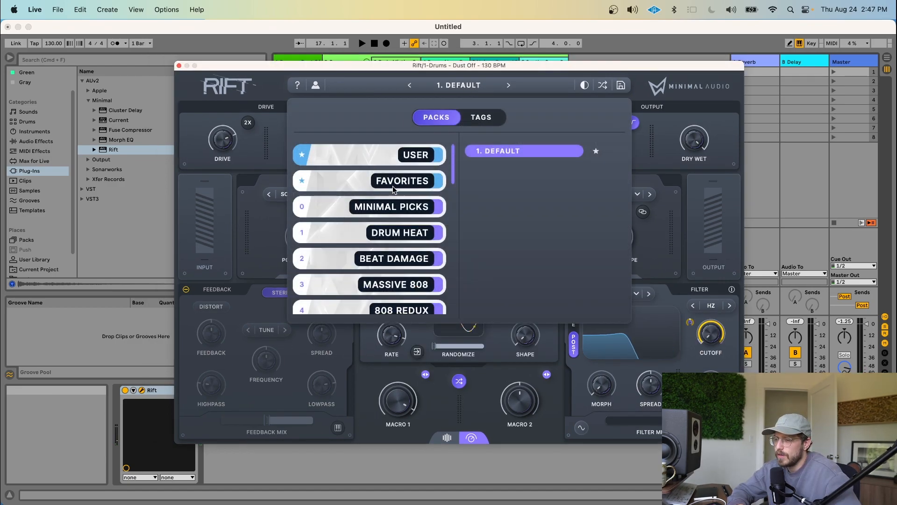
- Load the MP - CYBER DATA preset from the Minimal Picks pack and turn up its Data macro
{"action": "left_click", "coordinate": [391, 206]}
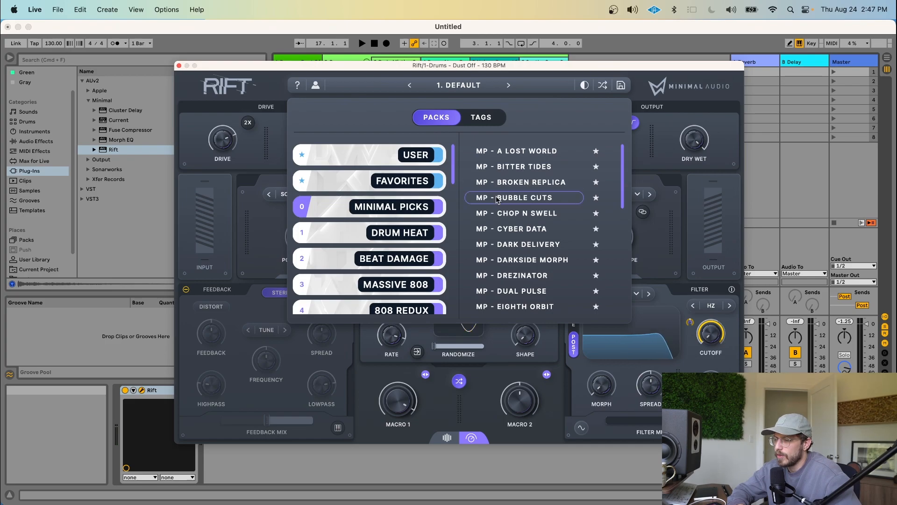
{"action": "left_click", "coordinate": [524, 183]}
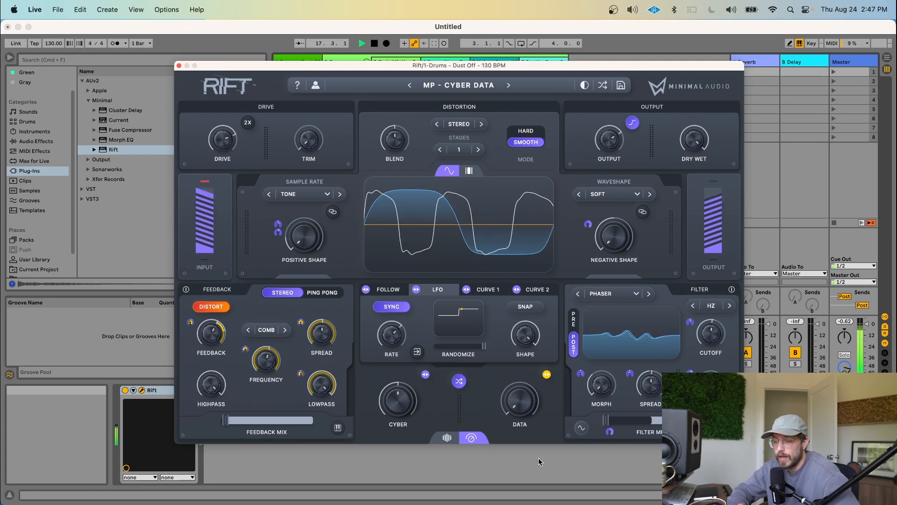
{"action": "left_click_drag", "start_coordinate": [526, 421], "coordinate": [525, 358]}
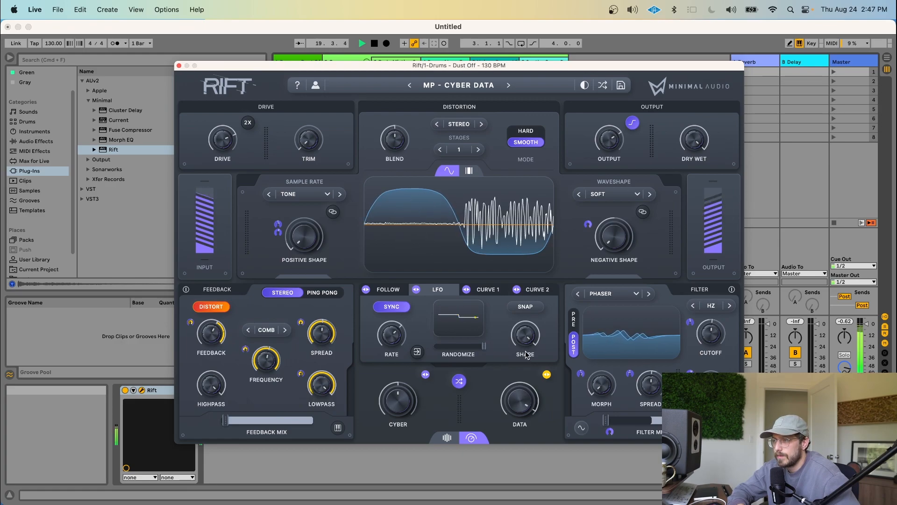